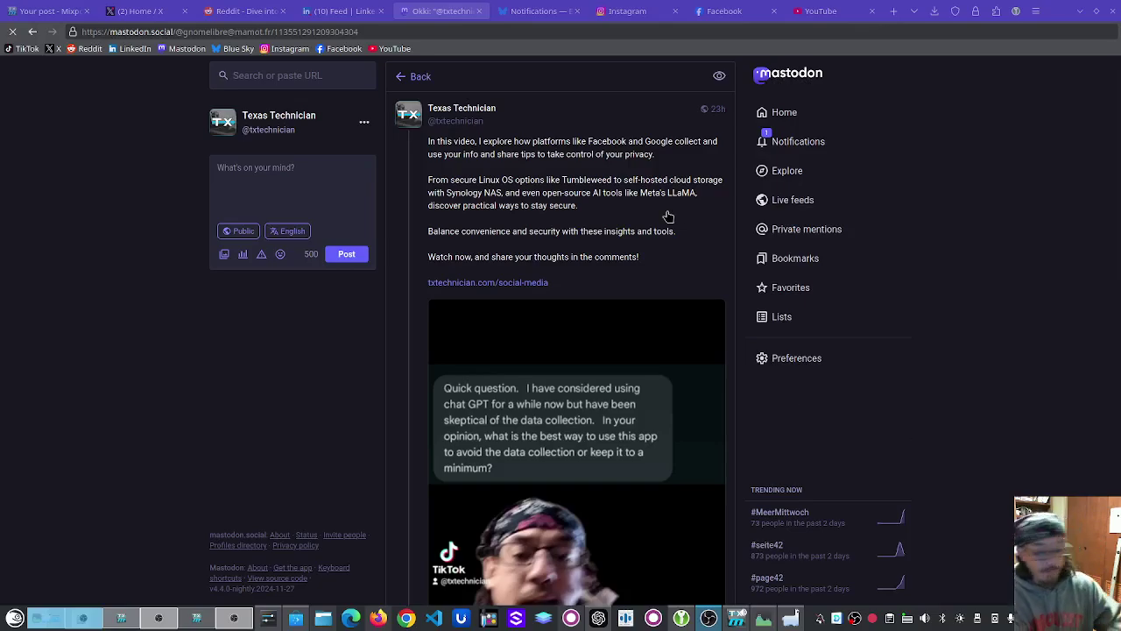
Read through the Mastodon post about data privacy and the reply that links to Alpaca
{"action": "scroll", "coordinate": [668, 215], "scroll_direction": "down", "scroll_amount": 2}
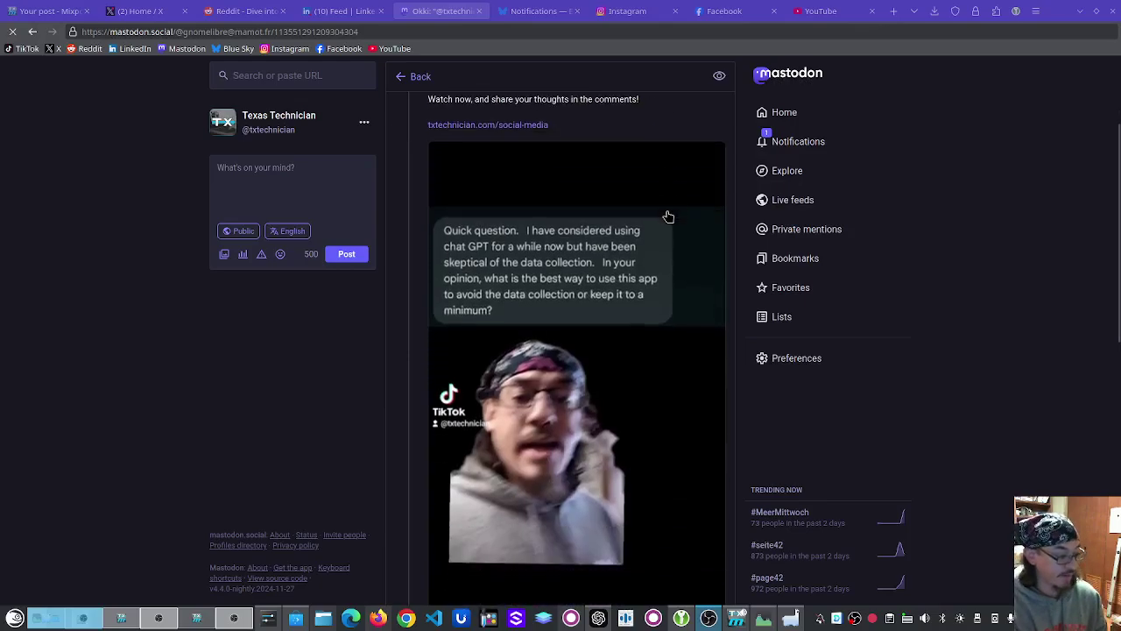
{"action": "scroll", "coordinate": [668, 216], "scroll_direction": "up", "scroll_amount": 2}
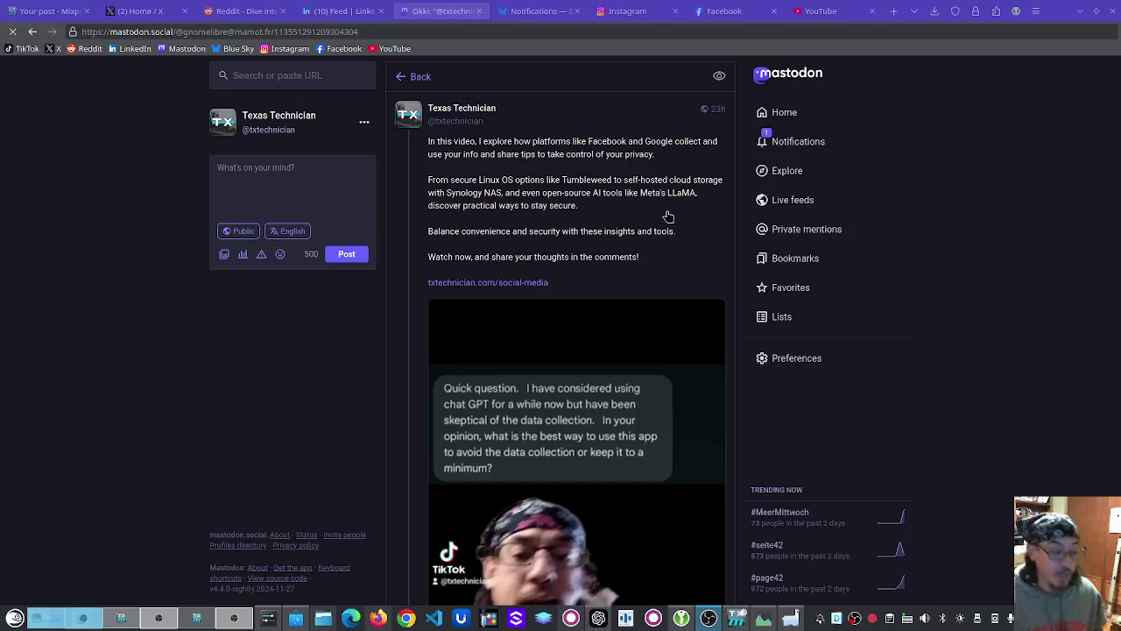
{"action": "scroll", "coordinate": [667, 216], "scroll_direction": "down", "scroll_amount": 3}
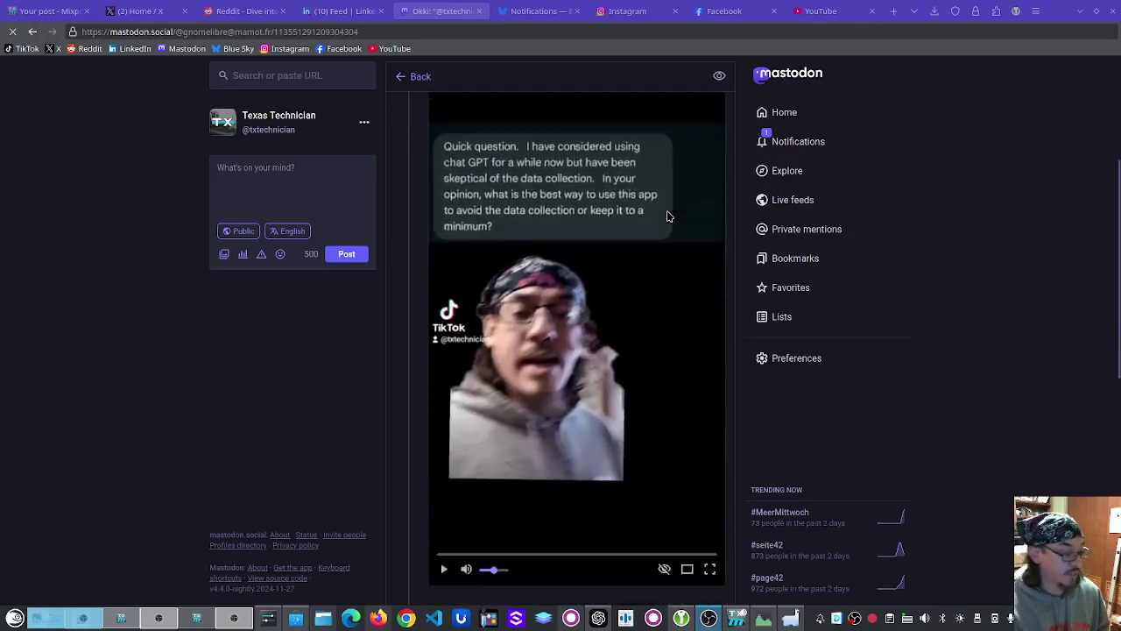
{"action": "scroll", "coordinate": [667, 215], "scroll_direction": "down", "scroll_amount": 5}
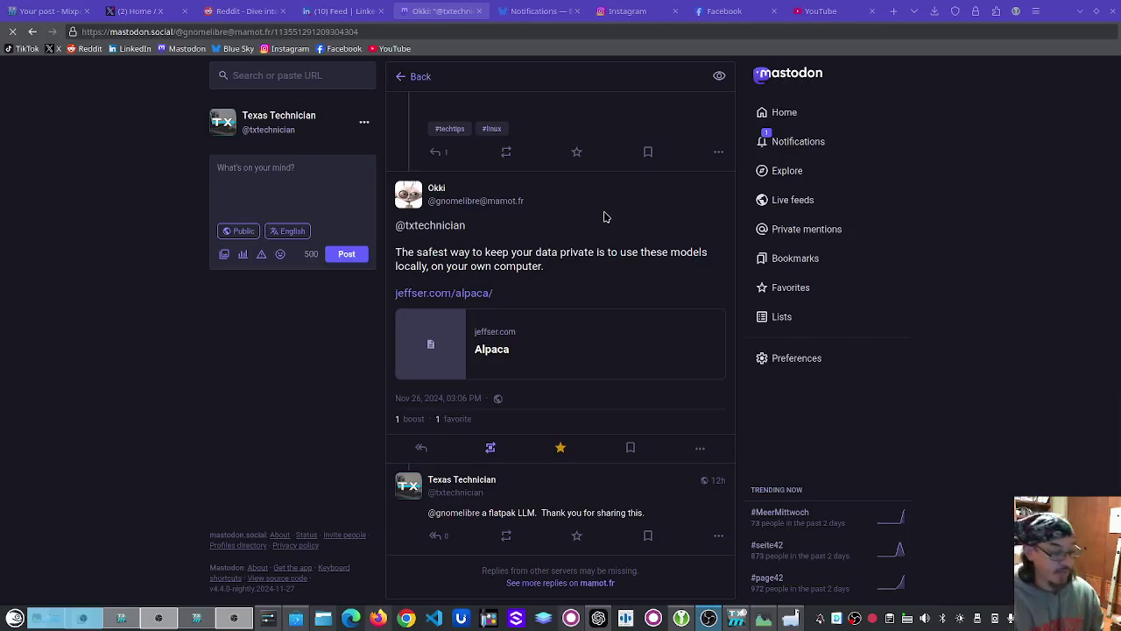
Switch to the browser window showing Alpaca on Flathub and bring up the start of its listing
{"action": "key", "text": "alt+Tab"}
{"action": "key", "text": "alt+Tab"}
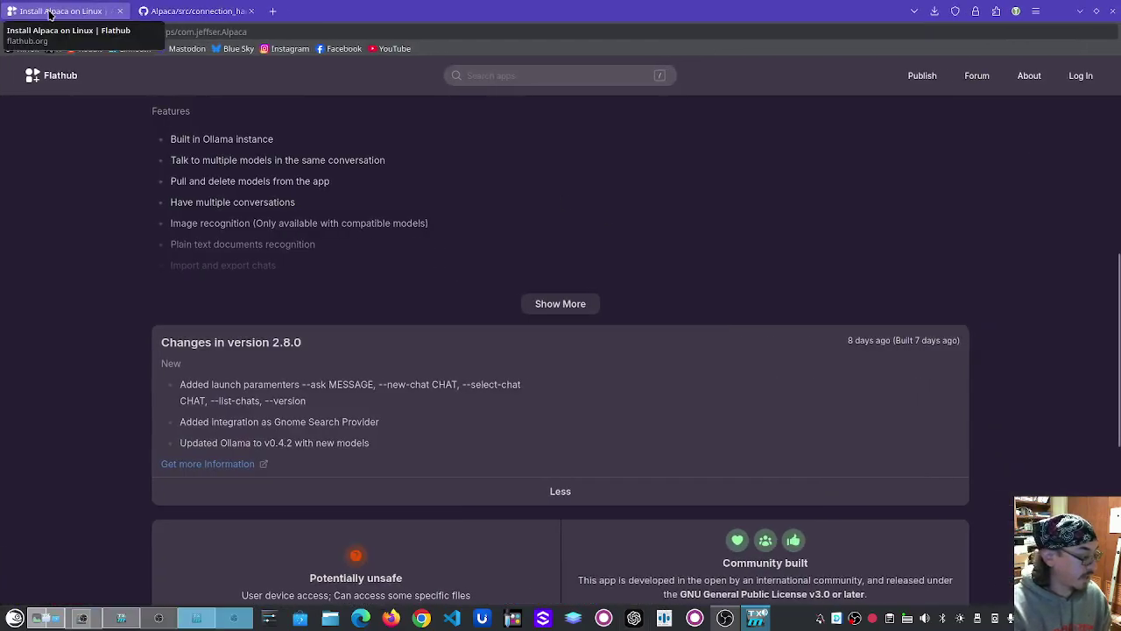
{"action": "scroll", "coordinate": [561, 245], "scroll_direction": "up", "scroll_amount": 10}
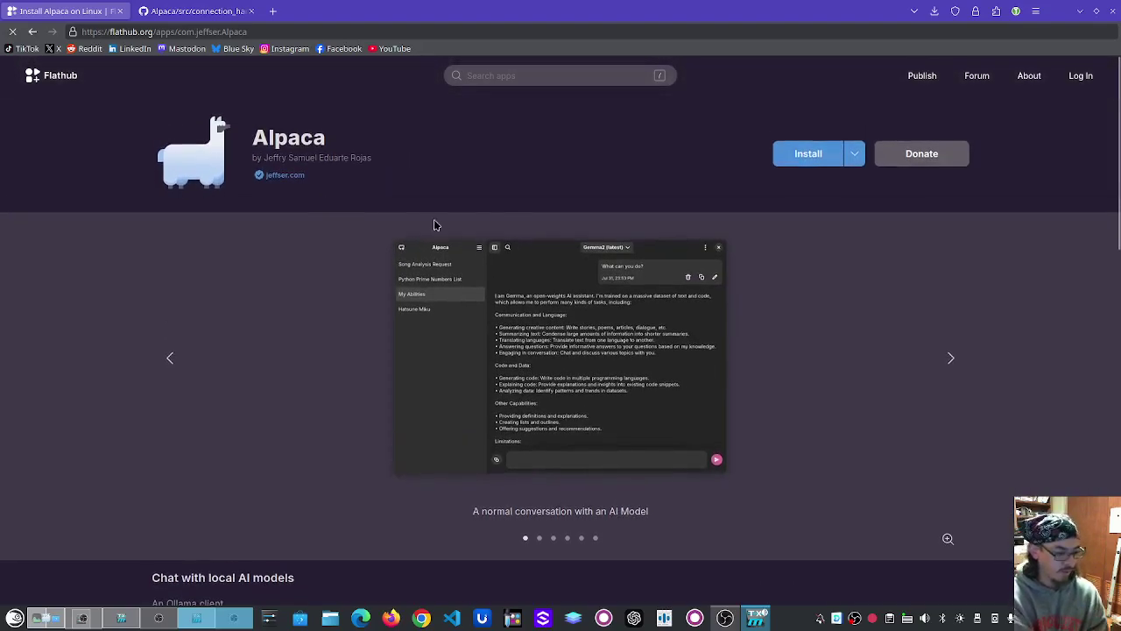
Open the developer's website from the Flathub listing in a new tab and go to its Alpaca page
{"action": "middle_click", "coordinate": [292, 180]}
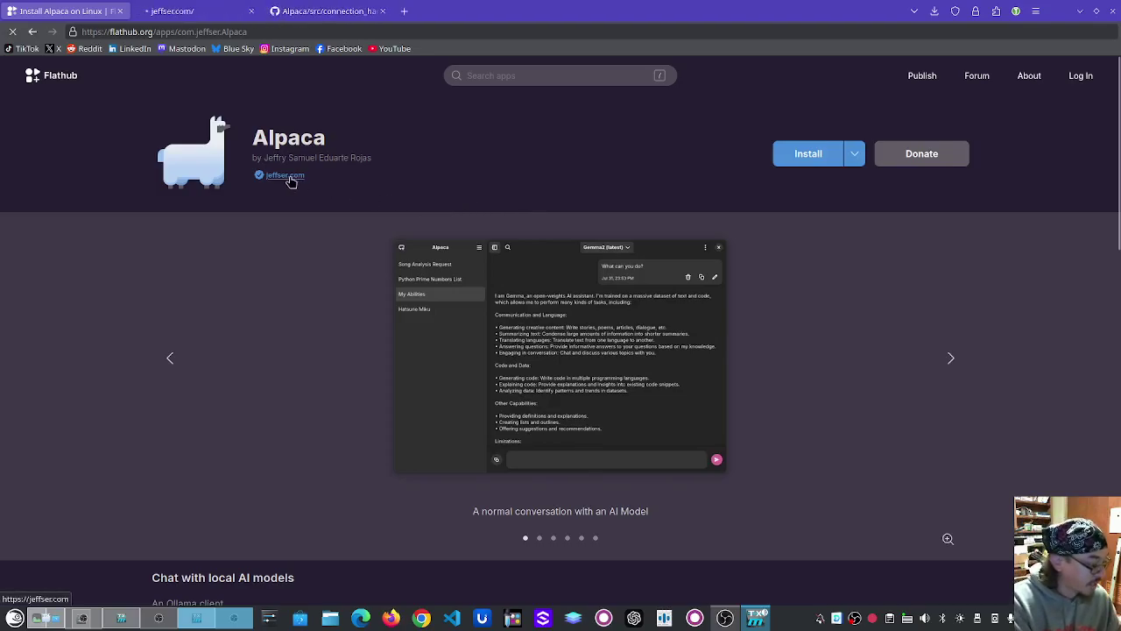
{"action": "left_click", "coordinate": [185, 11]}
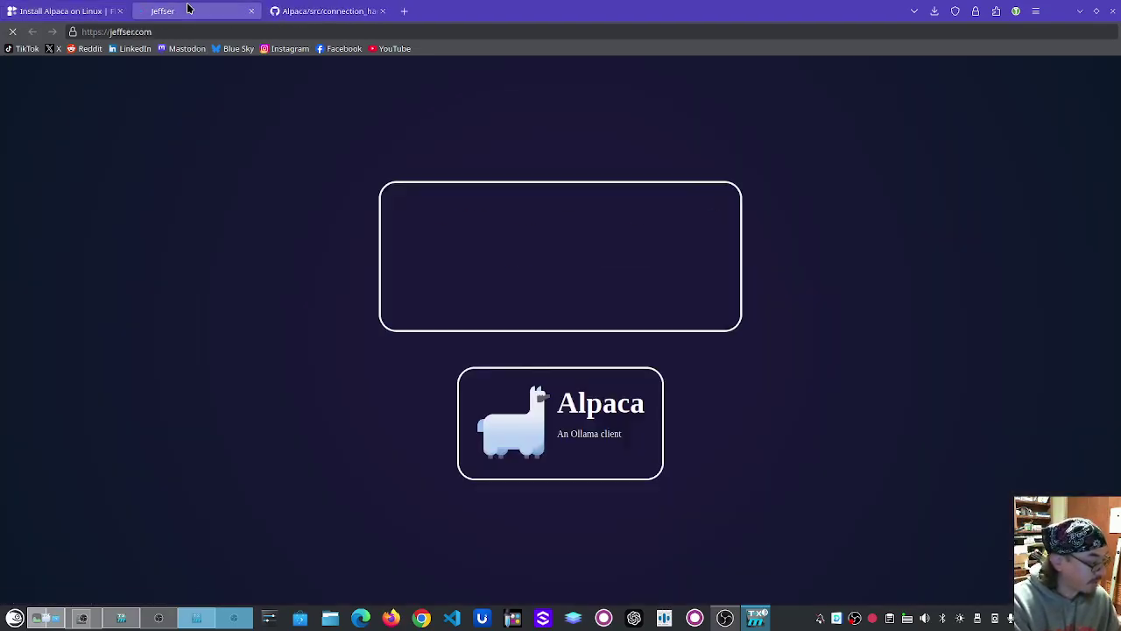
{"action": "left_click", "coordinate": [611, 428]}
Look through the Alpaca project page, including its Features and Local AI Models sections, and return to its beginning
{"action": "scroll", "coordinate": [814, 346], "scroll_direction": "down", "scroll_amount": 5}
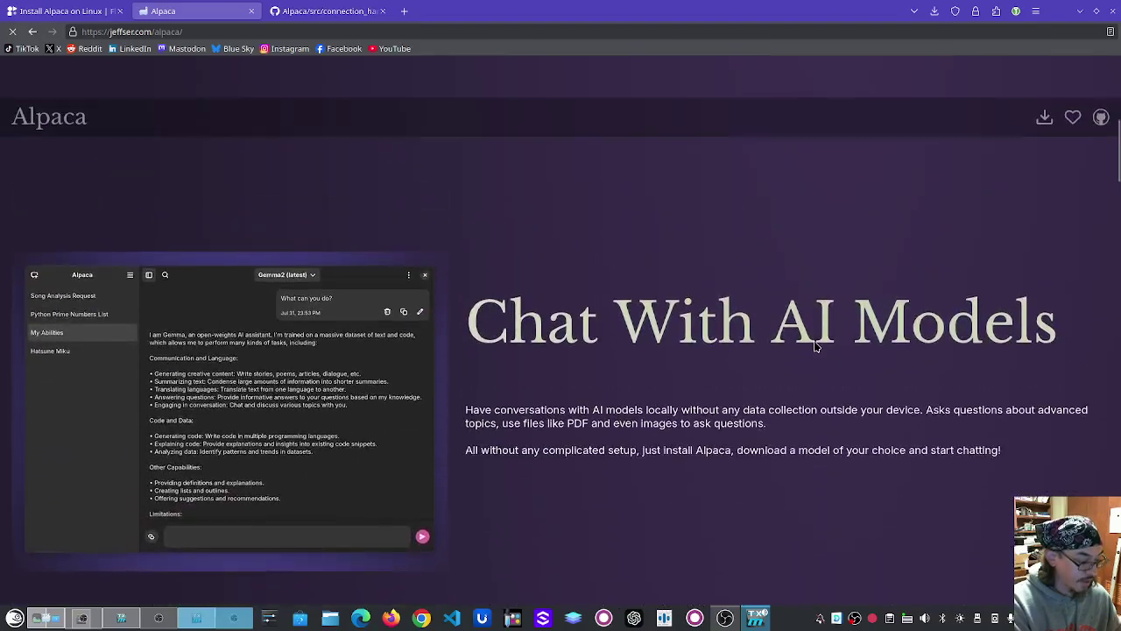
{"action": "scroll", "coordinate": [814, 346], "scroll_direction": "down", "scroll_amount": 5}
{"action": "scroll", "coordinate": [814, 346], "scroll_direction": "up", "scroll_amount": 1}
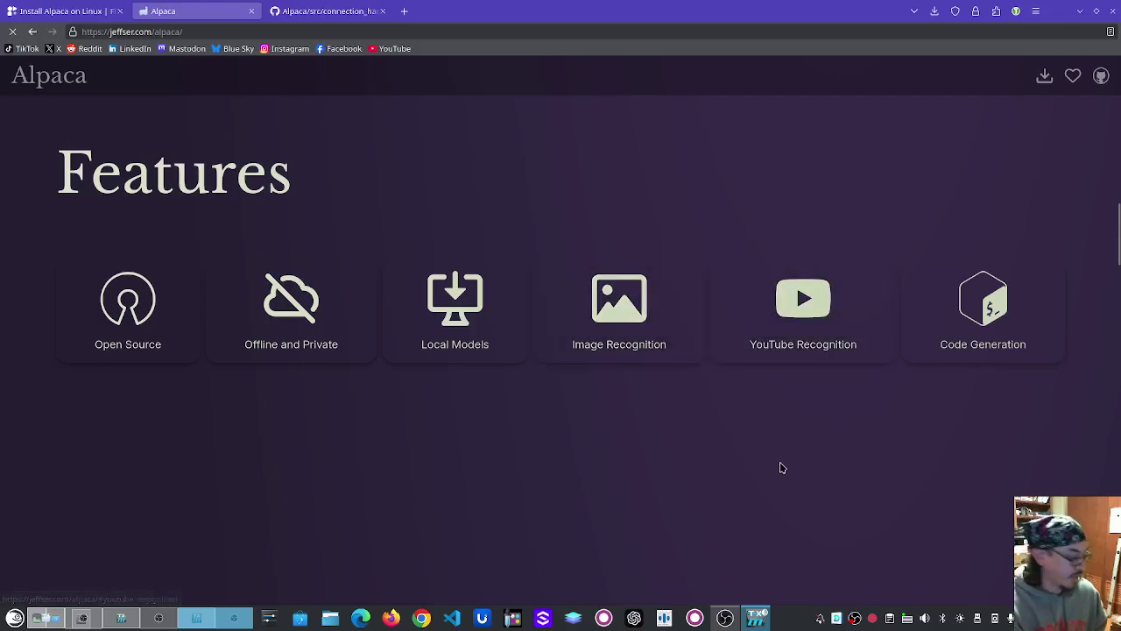
{"action": "scroll", "coordinate": [778, 465], "scroll_direction": "down", "scroll_amount": 5}
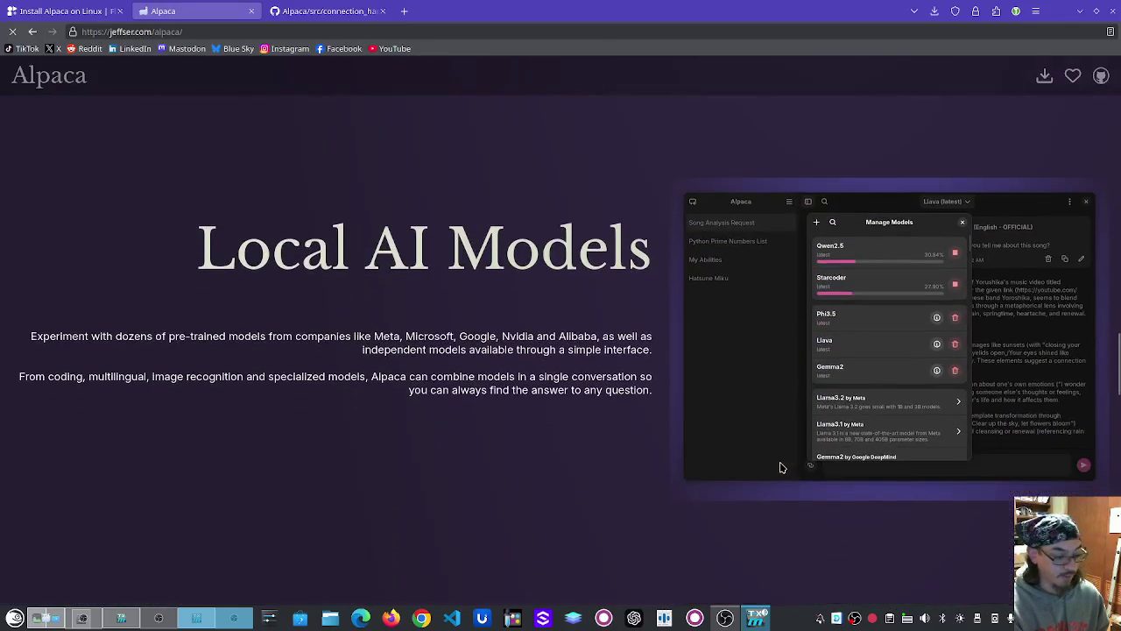
{"action": "scroll", "coordinate": [779, 465], "scroll_direction": "down", "scroll_amount": 15}
{"action": "key", "text": "Home"}
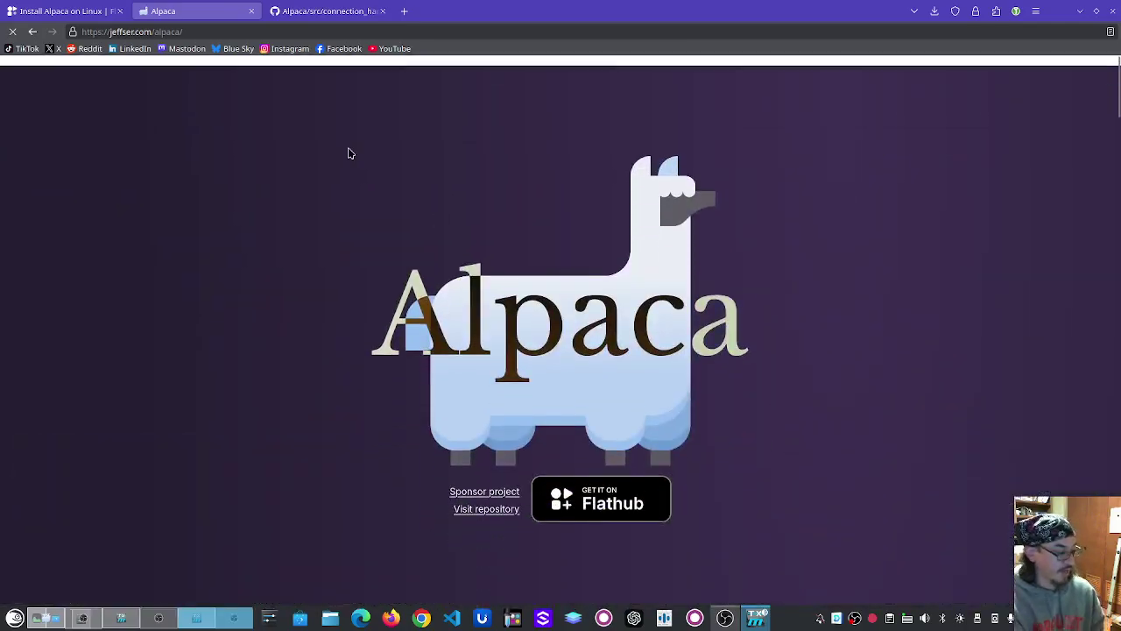
Glance at connection_handler.py in the Alpaca GitHub repository and review the features and version 2.8.0 changes on Flathub
{"action": "left_click", "coordinate": [320, 10]}
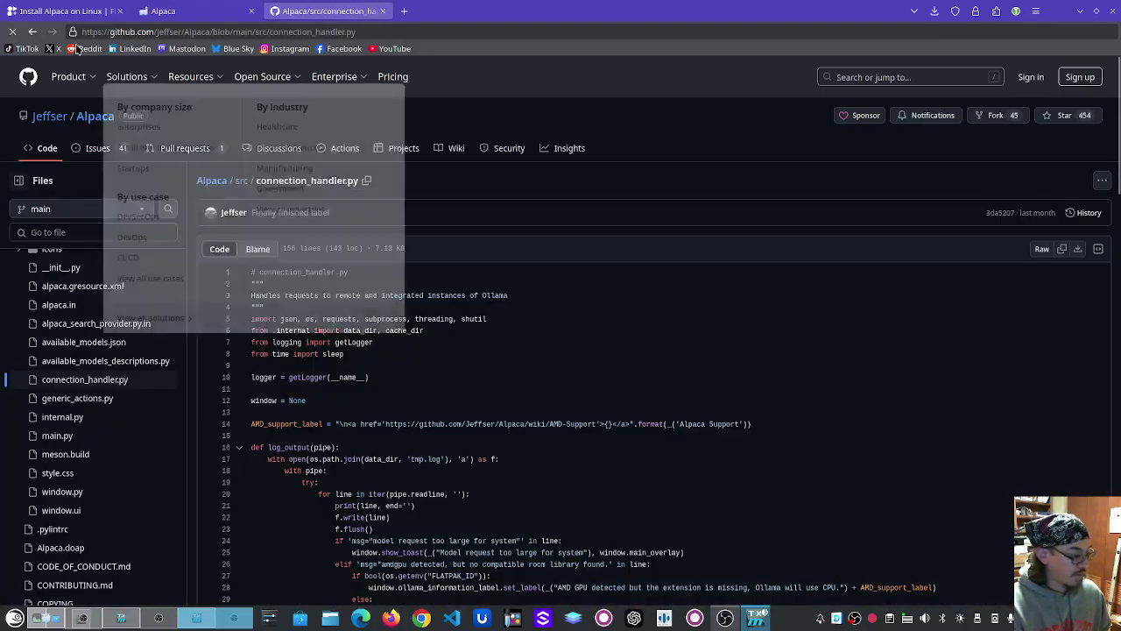
{"action": "left_click", "coordinate": [61, 10]}
{"action": "scroll", "coordinate": [779, 347], "scroll_direction": "down", "scroll_amount": 5}
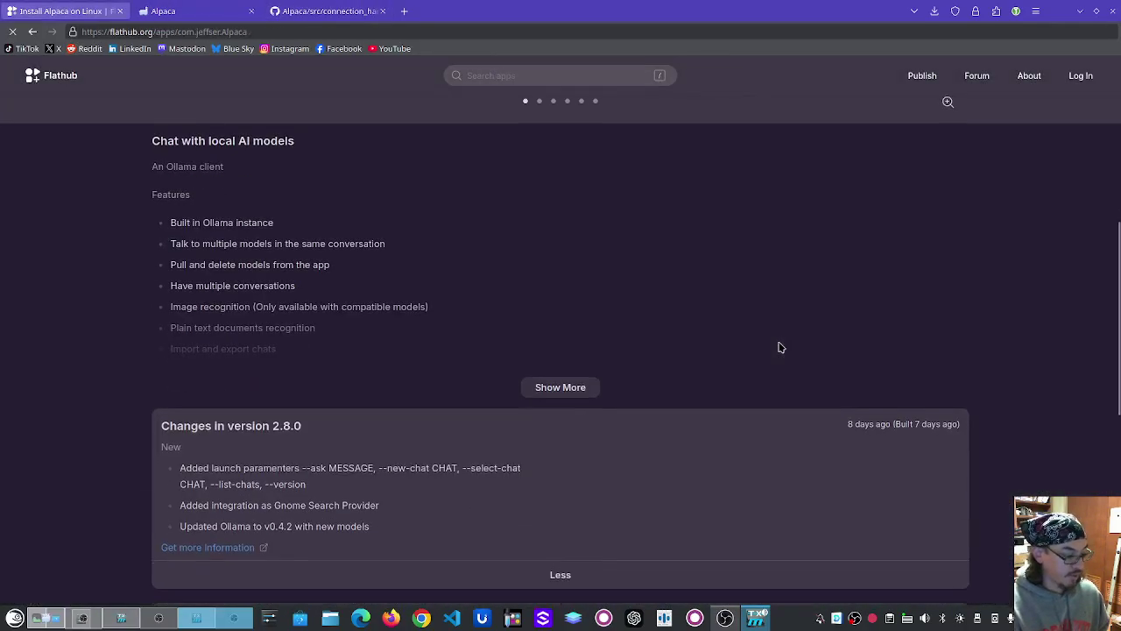
{"action": "scroll", "coordinate": [780, 347], "scroll_direction": "up", "scroll_amount": 5}
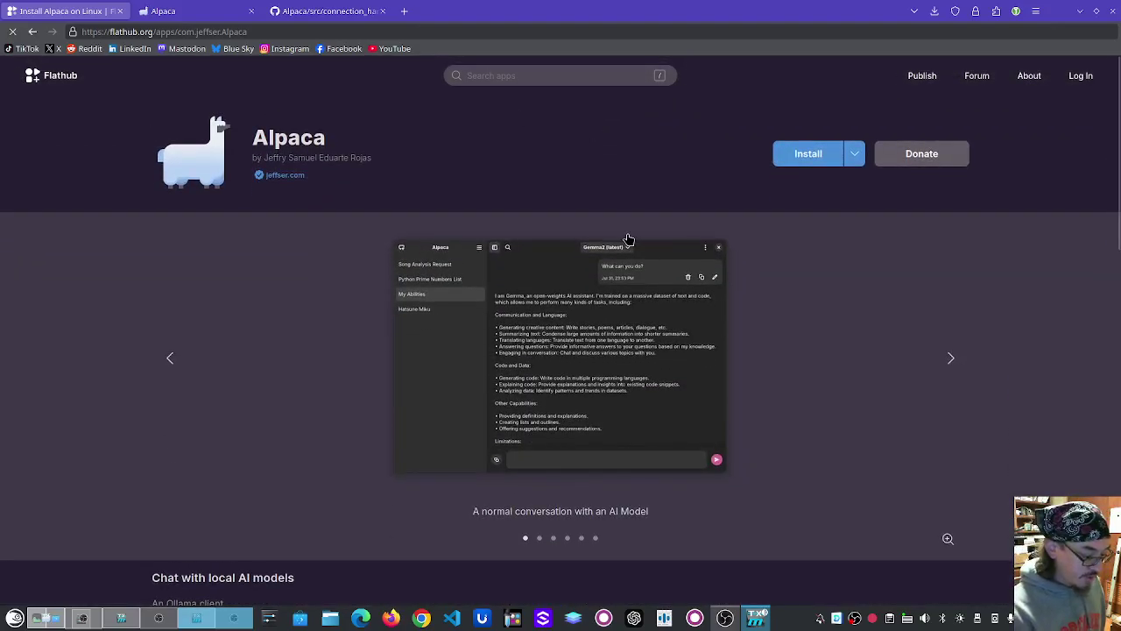
Leave the browser windows and bring up the Alpaca desktop app
{"action": "key", "text": "alt+Tab"}
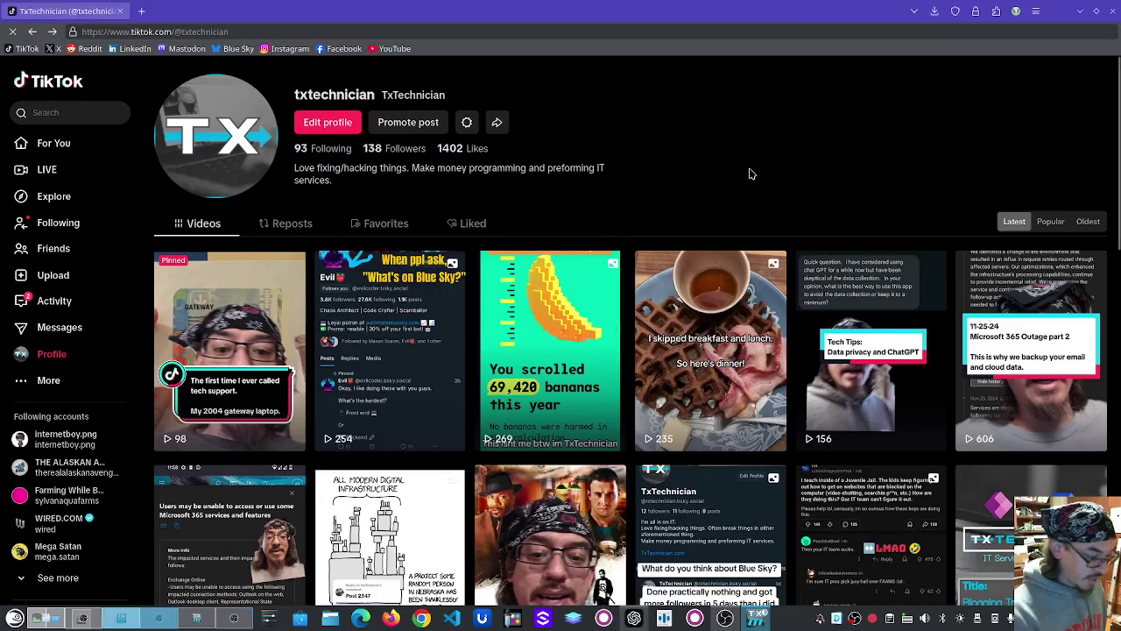
{"action": "key", "text": "alt+Tab"}
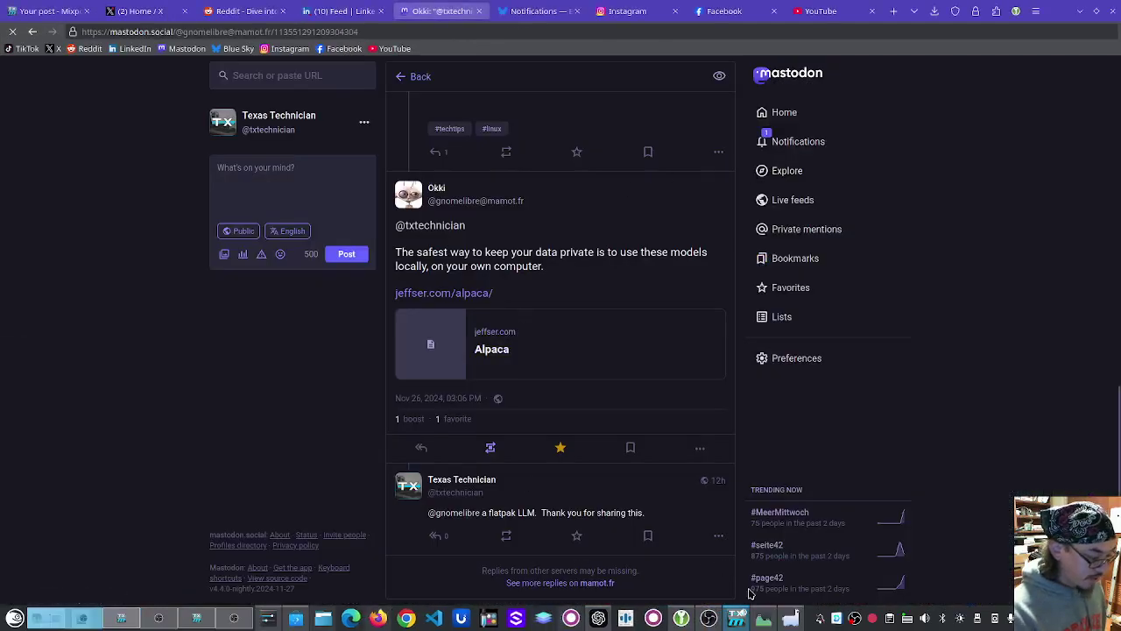
{"action": "left_click", "coordinate": [789, 618]}
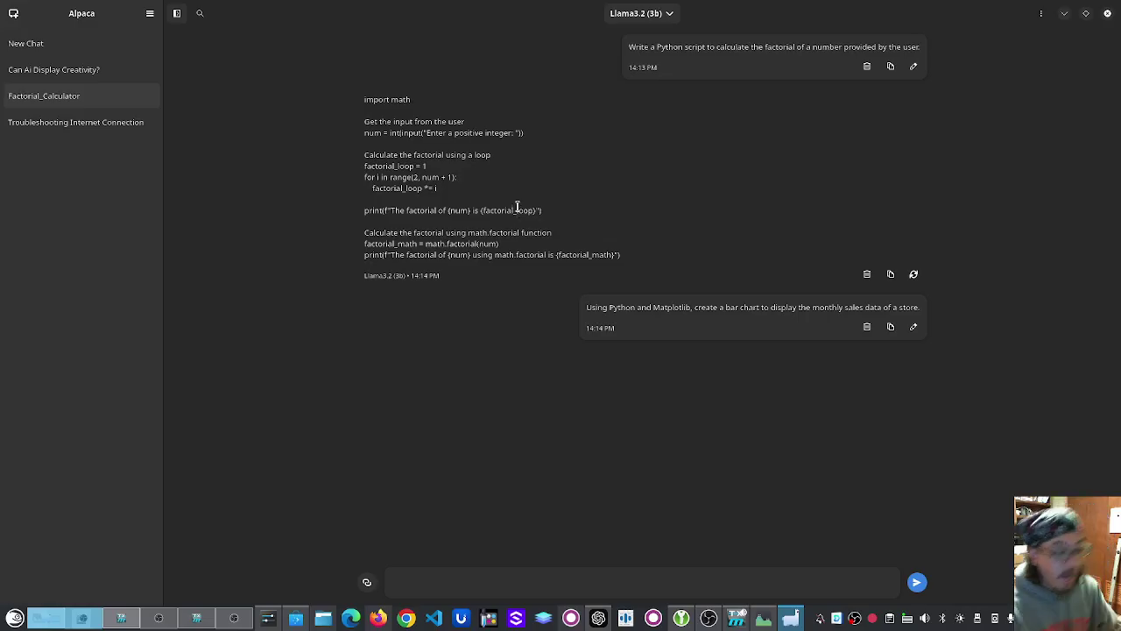
Review the AI Testing Prompts conversation in ChatGPT, covering the troubleshooting and Python coding prompts, and return to Alpaca
{"action": "left_click", "coordinate": [599, 618]}
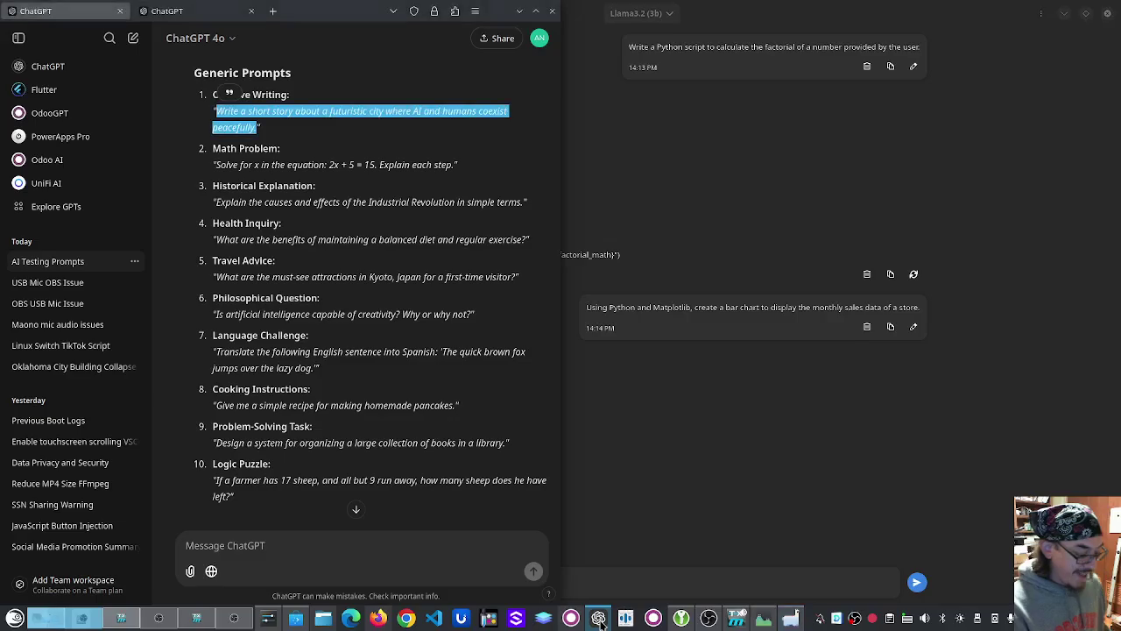
{"action": "scroll", "coordinate": [450, 310], "scroll_direction": "up", "scroll_amount": 9}
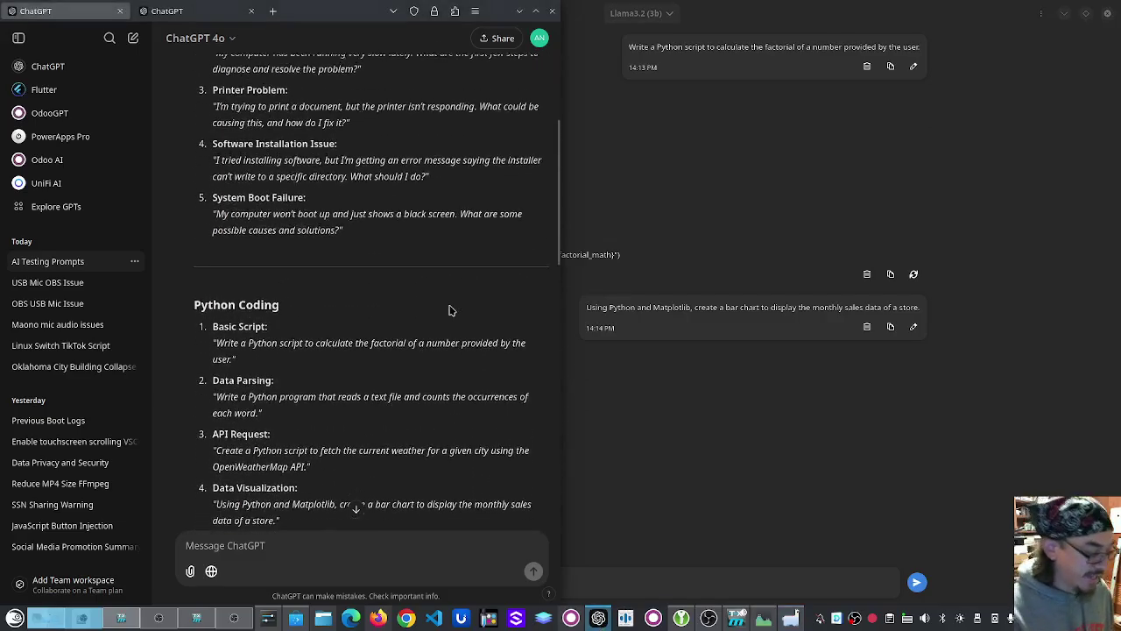
{"action": "scroll", "coordinate": [450, 310], "scroll_direction": "up", "scroll_amount": 4}
{"action": "scroll", "coordinate": [449, 305], "scroll_direction": "down", "scroll_amount": 3}
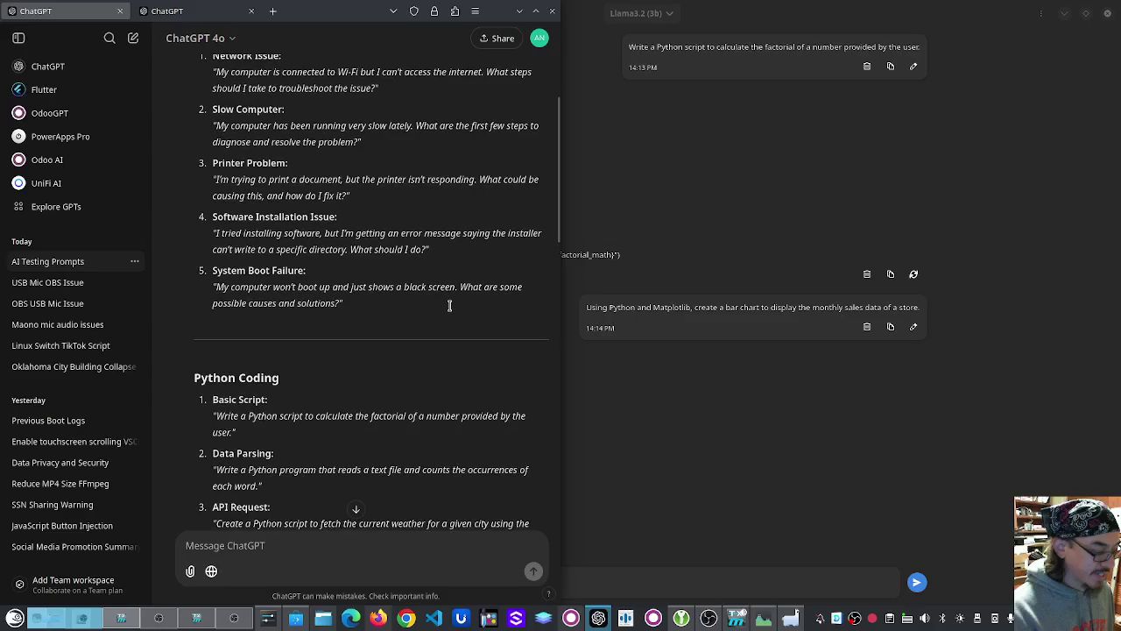
{"action": "left_click", "coordinate": [979, 238]}
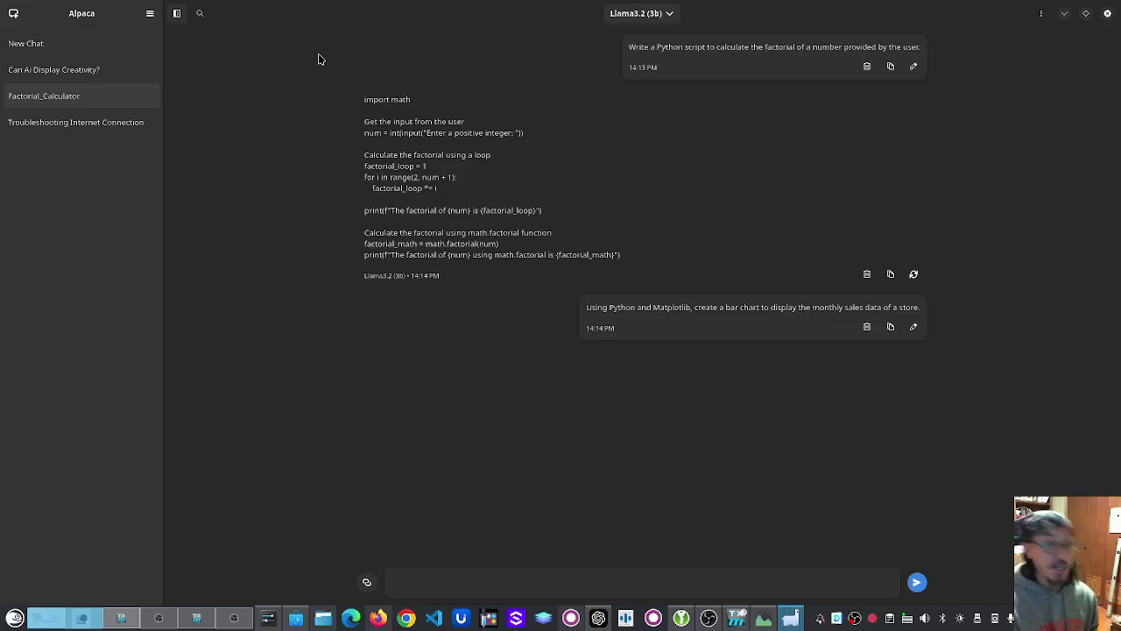
Open the Troubleshooting Internet Connection chat and show the available Qwen2.5 Coder sizes in Alpaca's model manager
{"action": "left_click", "coordinate": [128, 119]}
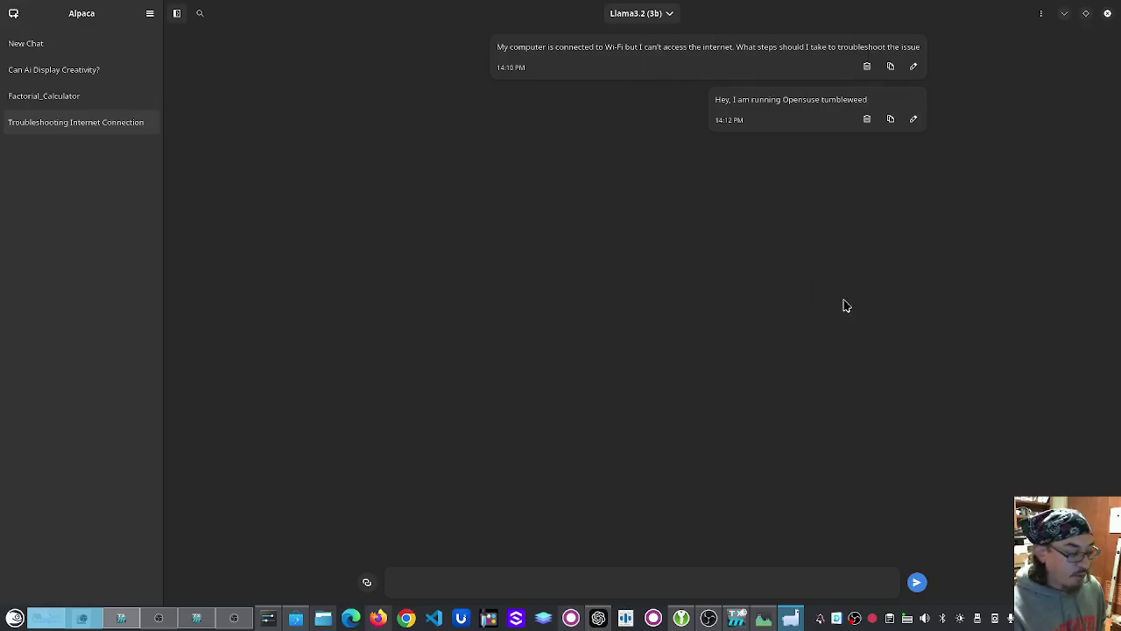
{"action": "left_click", "coordinate": [668, 15]}
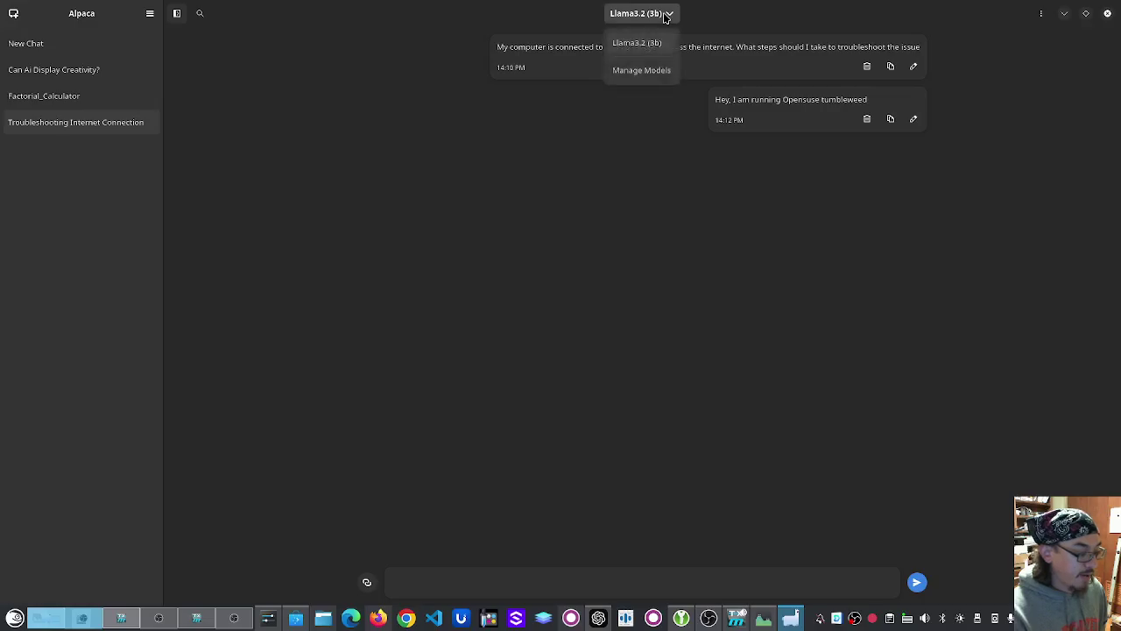
{"action": "left_click", "coordinate": [655, 74]}
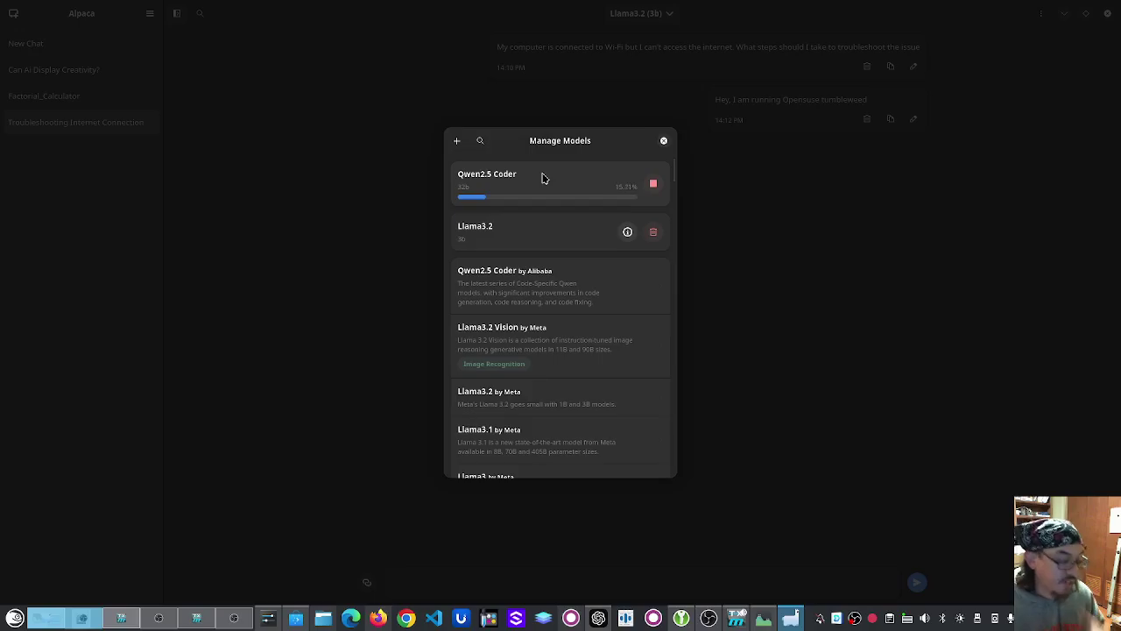
{"action": "left_click", "coordinate": [578, 296]}
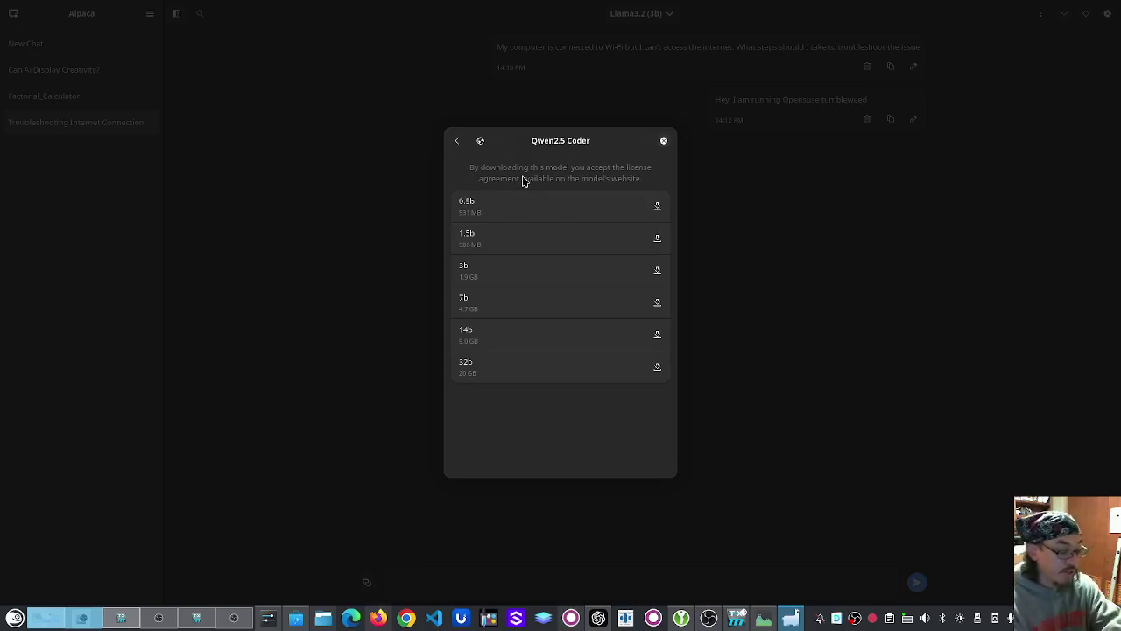
Open the Qwen2.5 Coder model's website in Firefox and examine its available sizes and benchmark comparison
{"action": "left_click", "coordinate": [480, 145]}
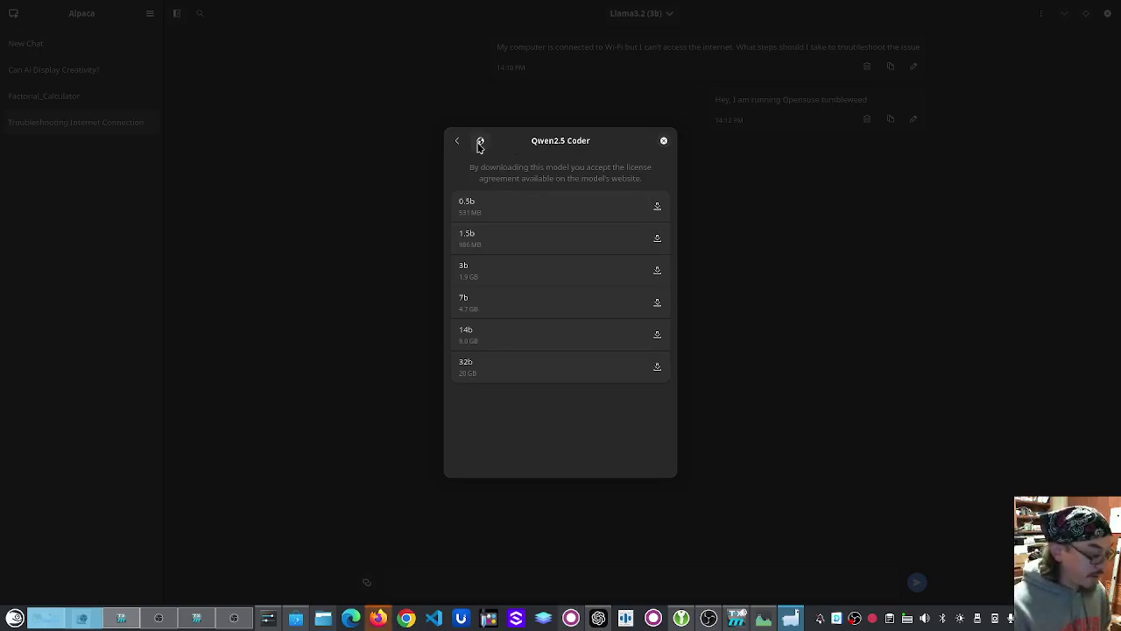
{"action": "left_click", "coordinate": [385, 621]}
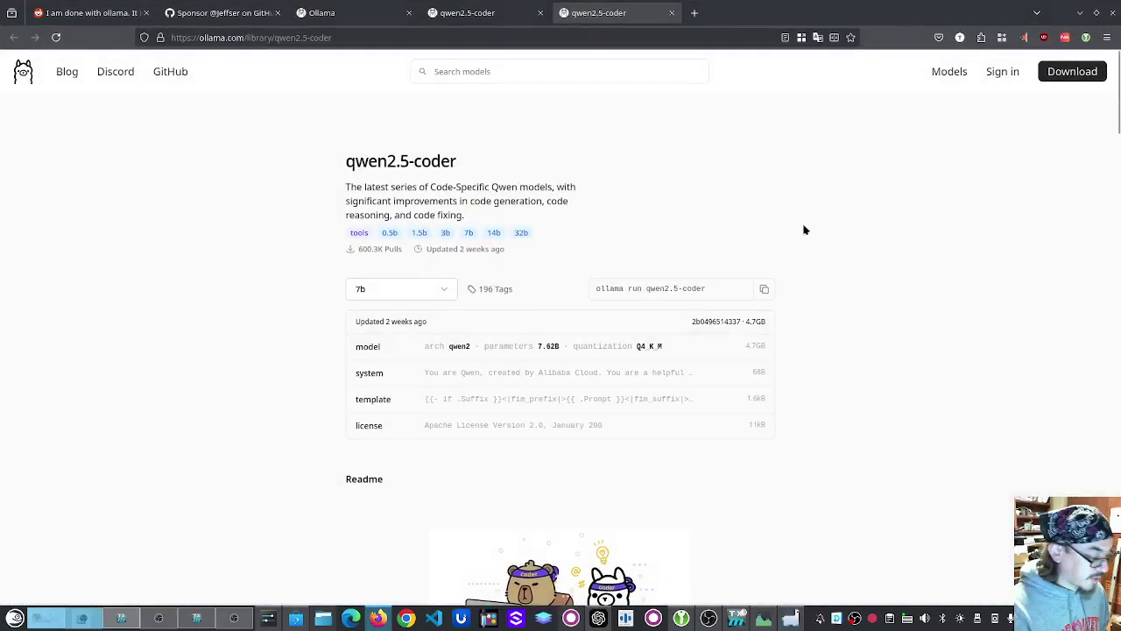
{"action": "scroll", "coordinate": [799, 219], "scroll_direction": "down", "scroll_amount": 5}
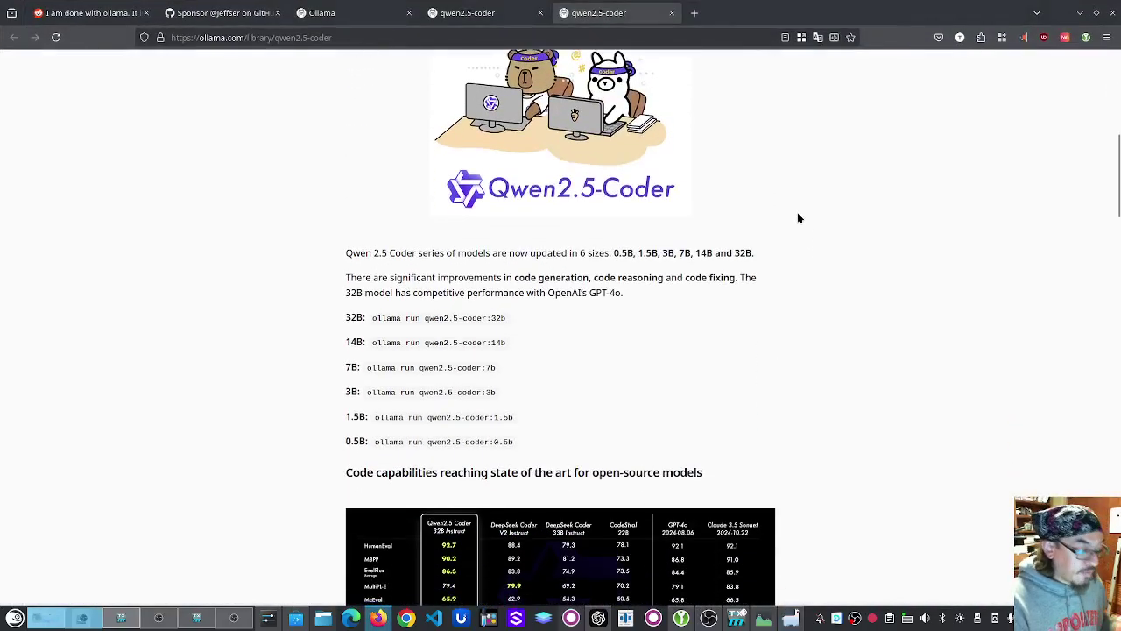
{"action": "scroll", "coordinate": [798, 218], "scroll_direction": "down", "scroll_amount": 5}
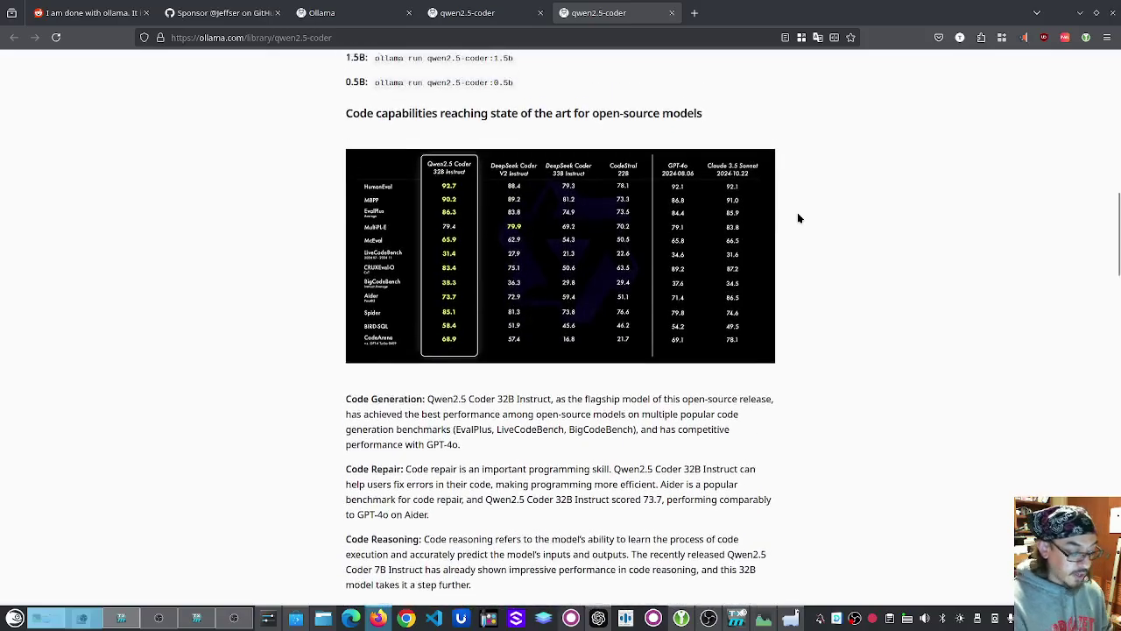
{"action": "scroll", "coordinate": [798, 218], "scroll_direction": "up", "scroll_amount": 3}
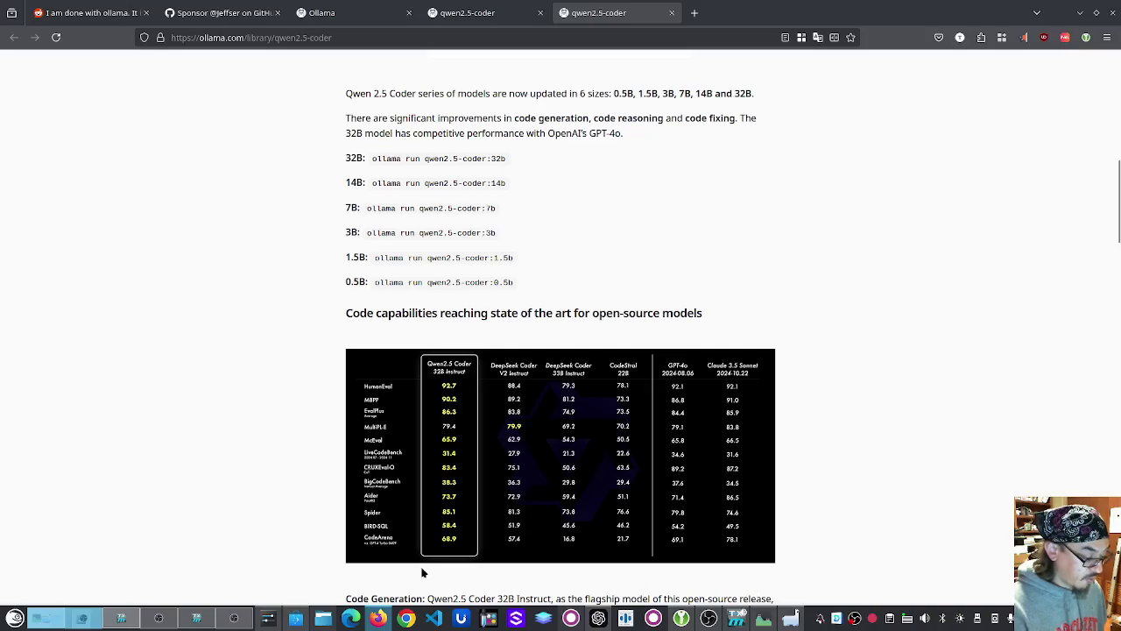
Switch to the ChatGPT window and check which GPT model it uses
{"action": "left_click", "coordinate": [598, 618]}
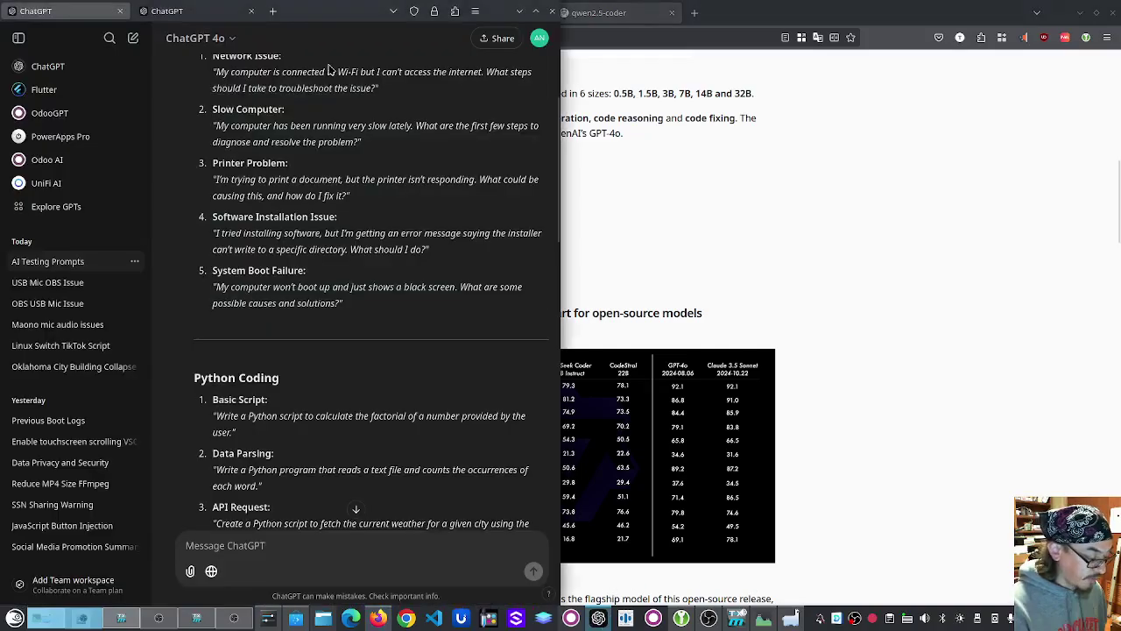
{"action": "left_click", "coordinate": [222, 40]}
{"action": "left_click", "coordinate": [223, 41]}
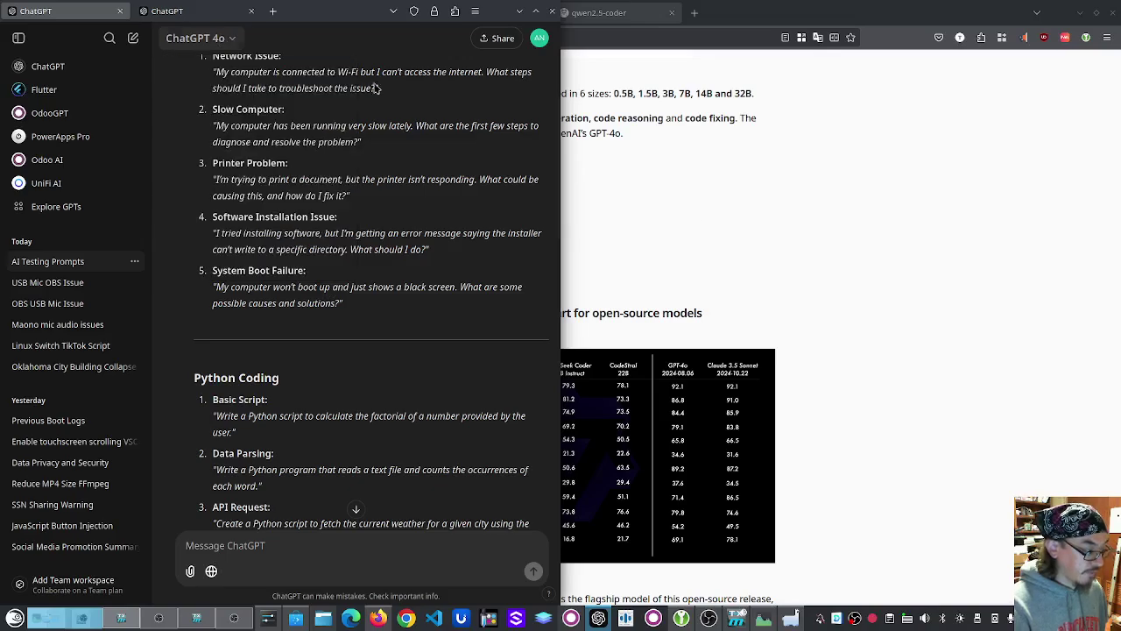
Return to the qwen2.5-coder page and examine its code capability descriptions and the benchmark table comparing model sizes
{"action": "left_click", "coordinate": [833, 271]}
{"action": "scroll", "coordinate": [834, 273], "scroll_direction": "down", "scroll_amount": 3}
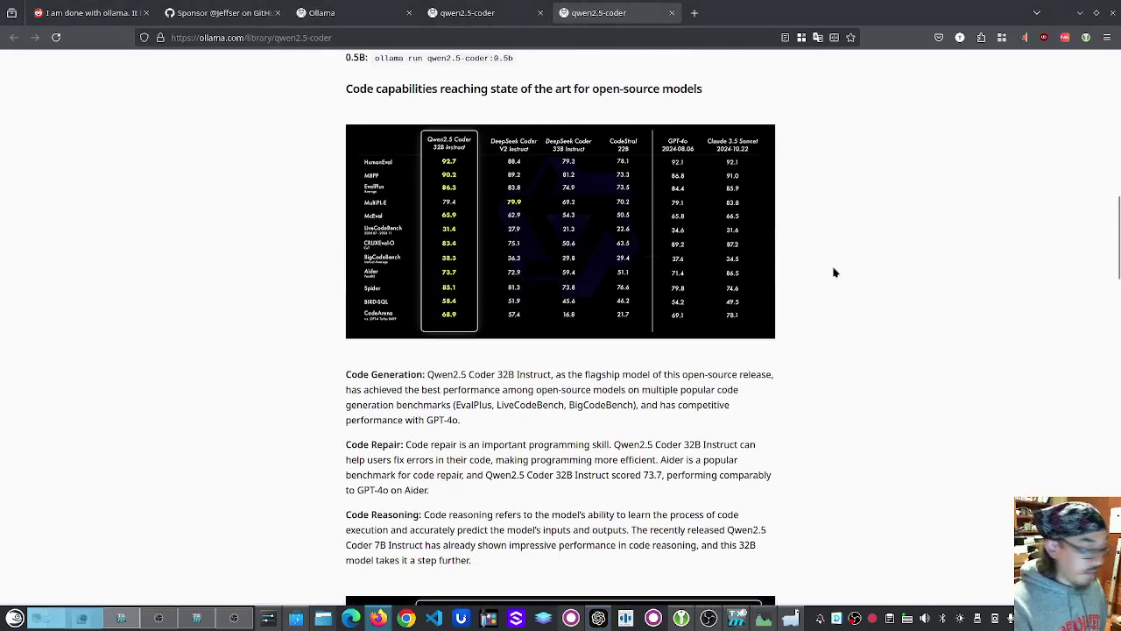
{"action": "scroll", "coordinate": [834, 272], "scroll_direction": "down", "scroll_amount": 5}
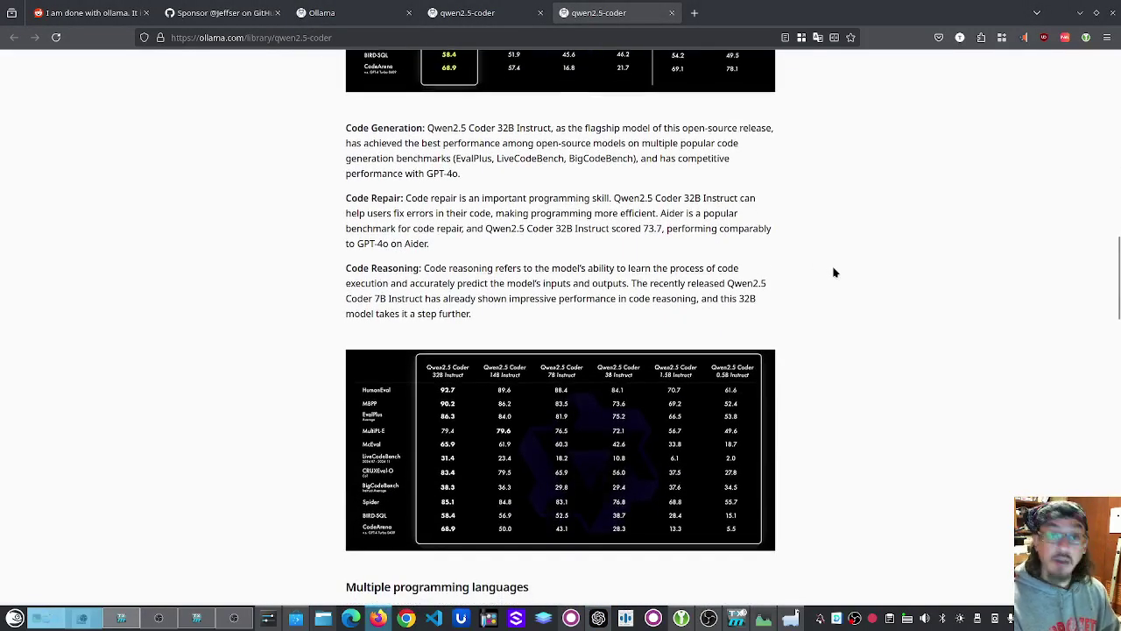
Go back to the start of the qwen2.5-coder page, minimize Firefox and return to Alpaca's Qwen2.5 Coder size list
{"action": "scroll", "coordinate": [833, 271], "scroll_direction": "up", "scroll_amount": 15}
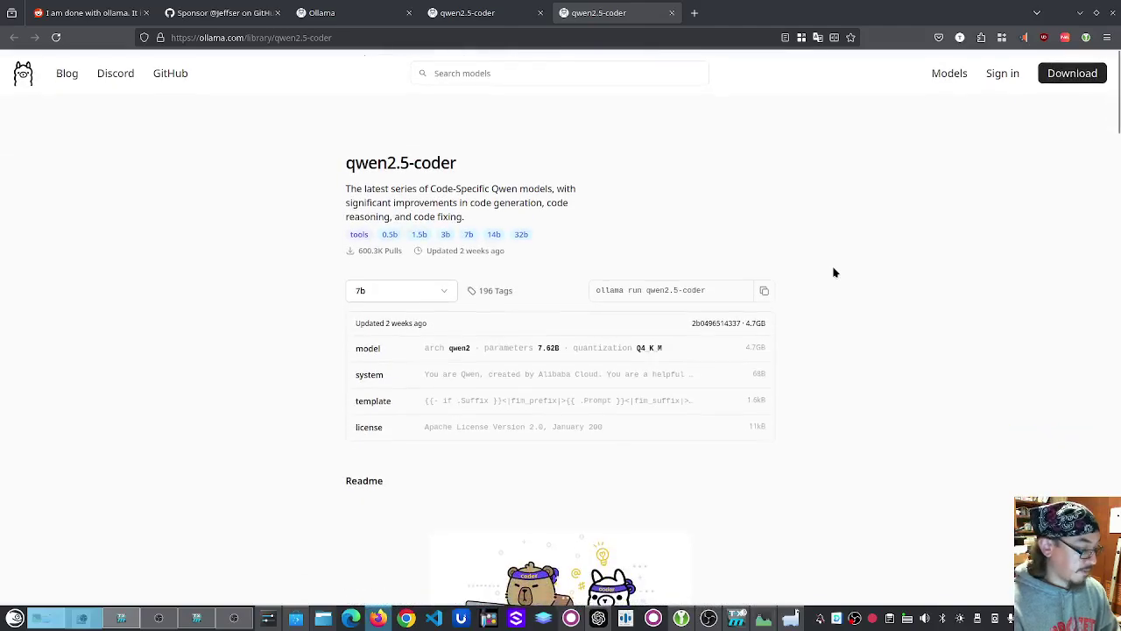
{"action": "left_click", "coordinate": [1080, 12]}
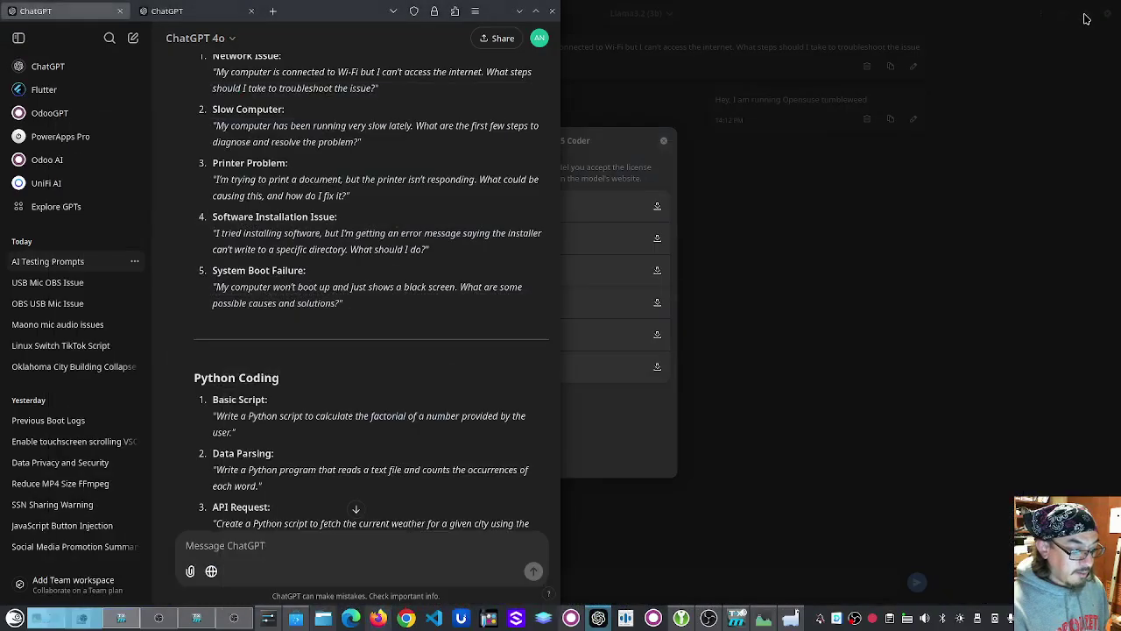
{"action": "left_click", "coordinate": [608, 166]}
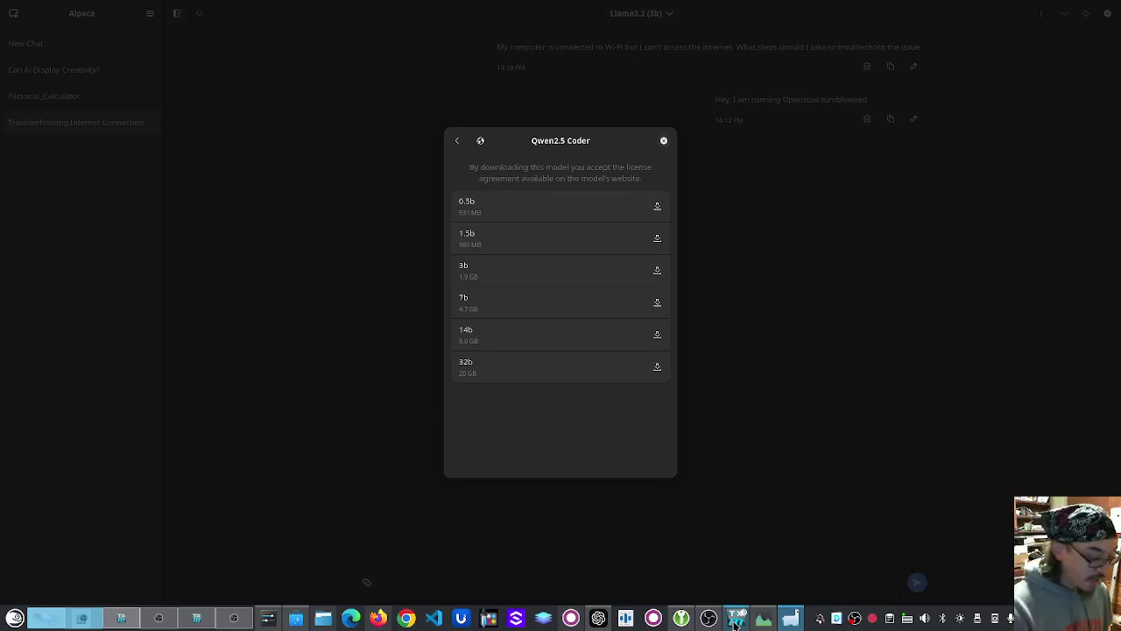
Download Alpaca's flatpakref file from its Flathub page and open it in Discover to review the app's listing
{"action": "mouse_move", "coordinate": [736, 622]}
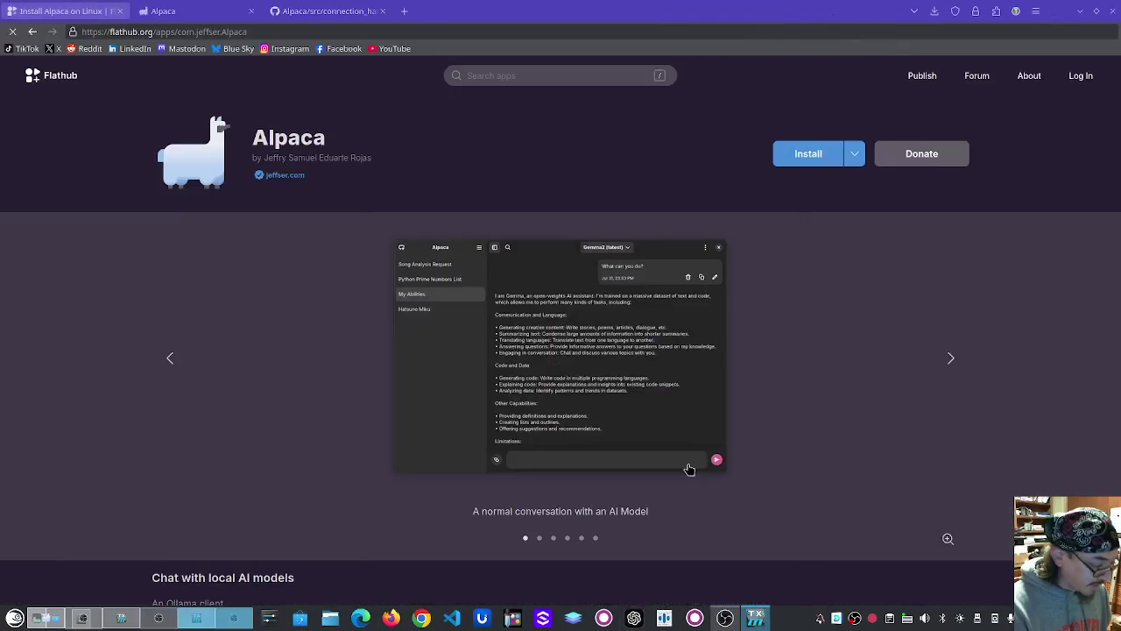
{"action": "left_click", "coordinate": [808, 156]}
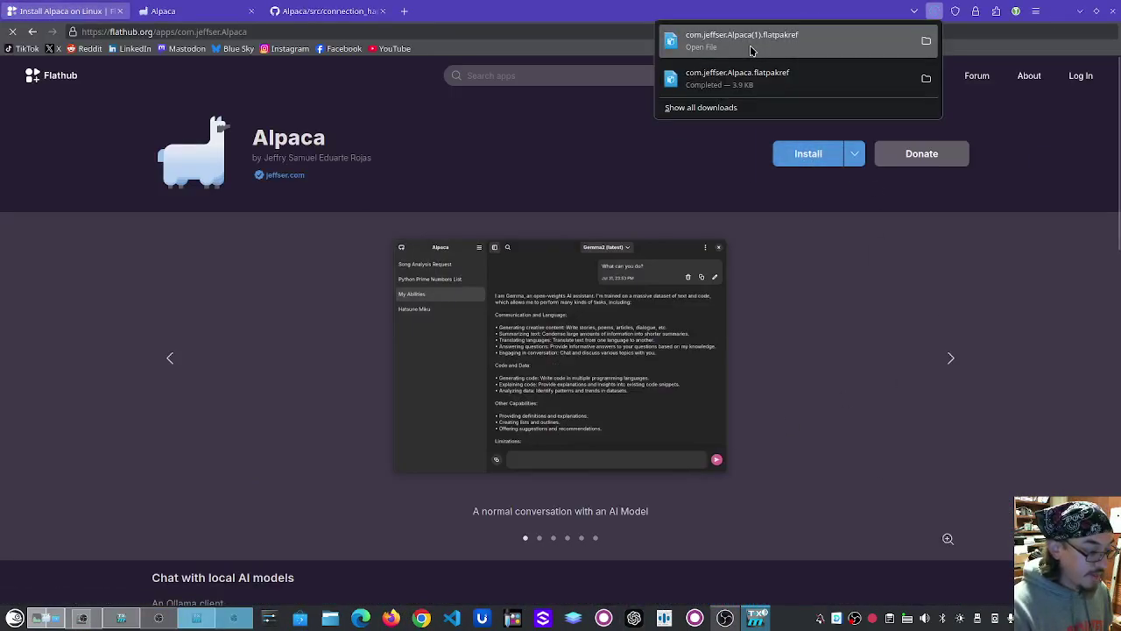
{"action": "left_click", "coordinate": [750, 46]}
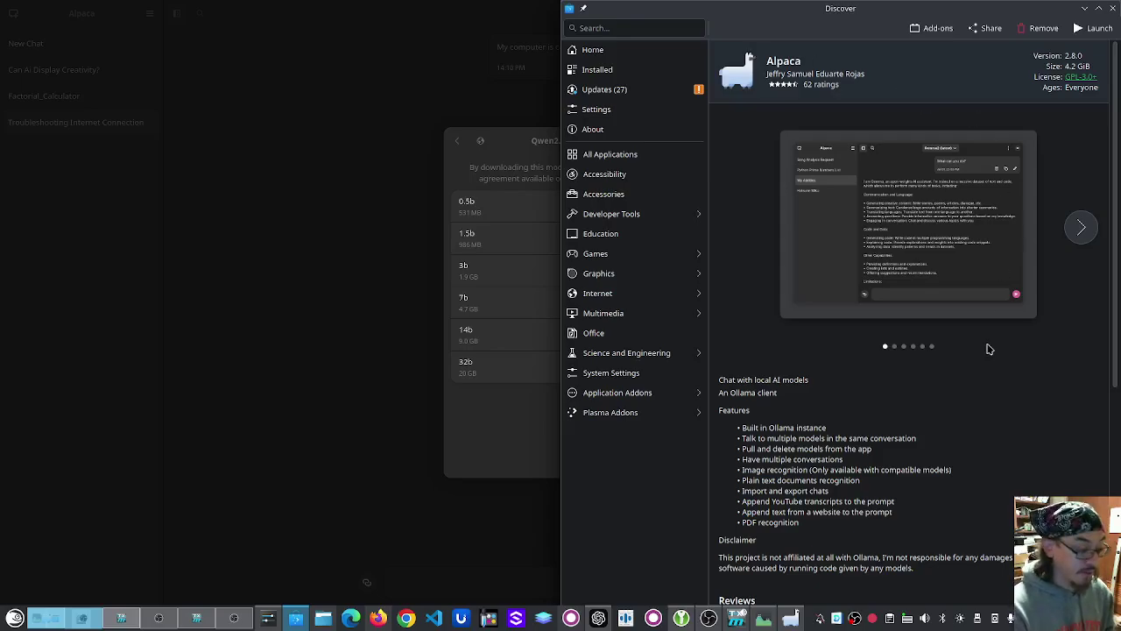
{"action": "scroll", "coordinate": [988, 348], "scroll_direction": "down", "scroll_amount": 5}
{"action": "scroll", "coordinate": [988, 349], "scroll_direction": "up", "scroll_amount": 5}
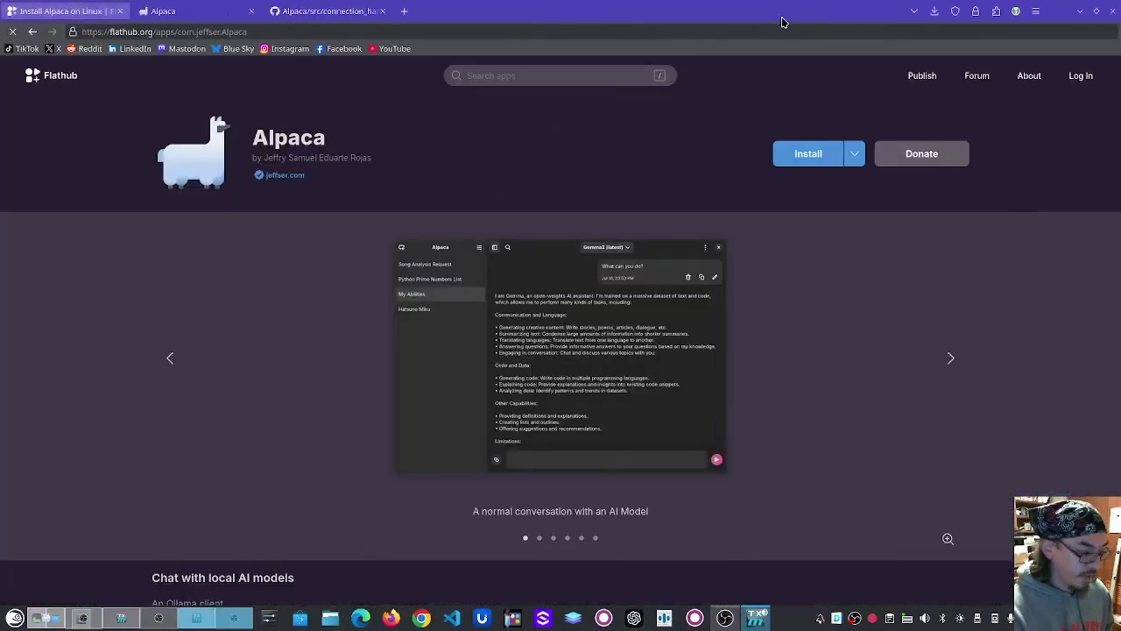
Return to the browser, show Alpaca's connection_handler.py on GitHub and open the repository's sponsorship option
{"action": "left_click", "coordinate": [324, 12]}
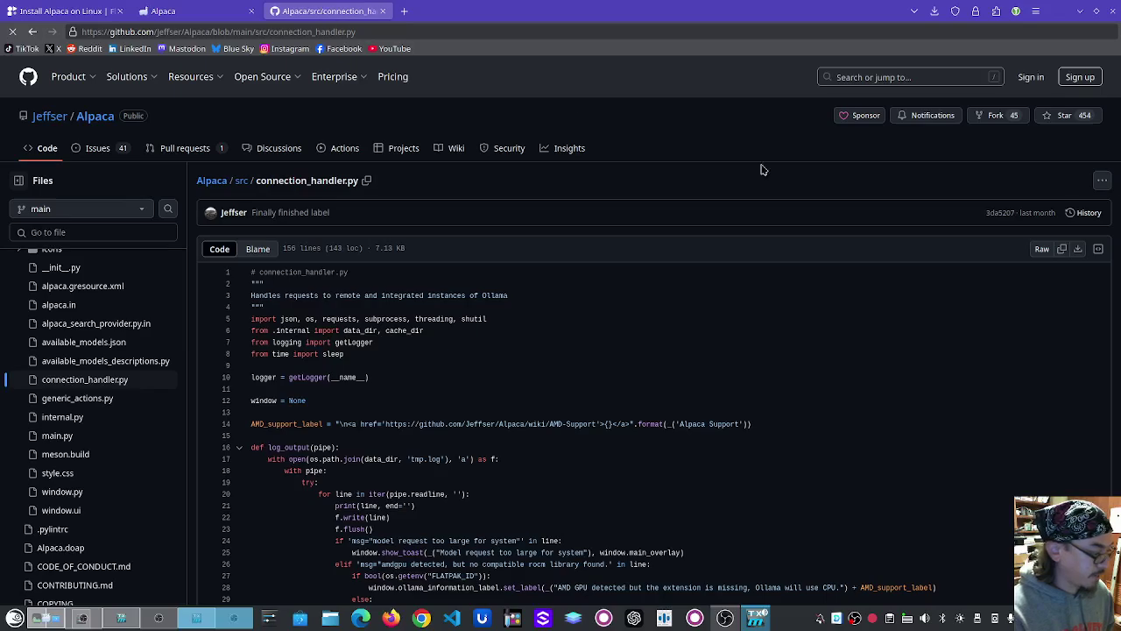
{"action": "left_click", "coordinate": [846, 119]}
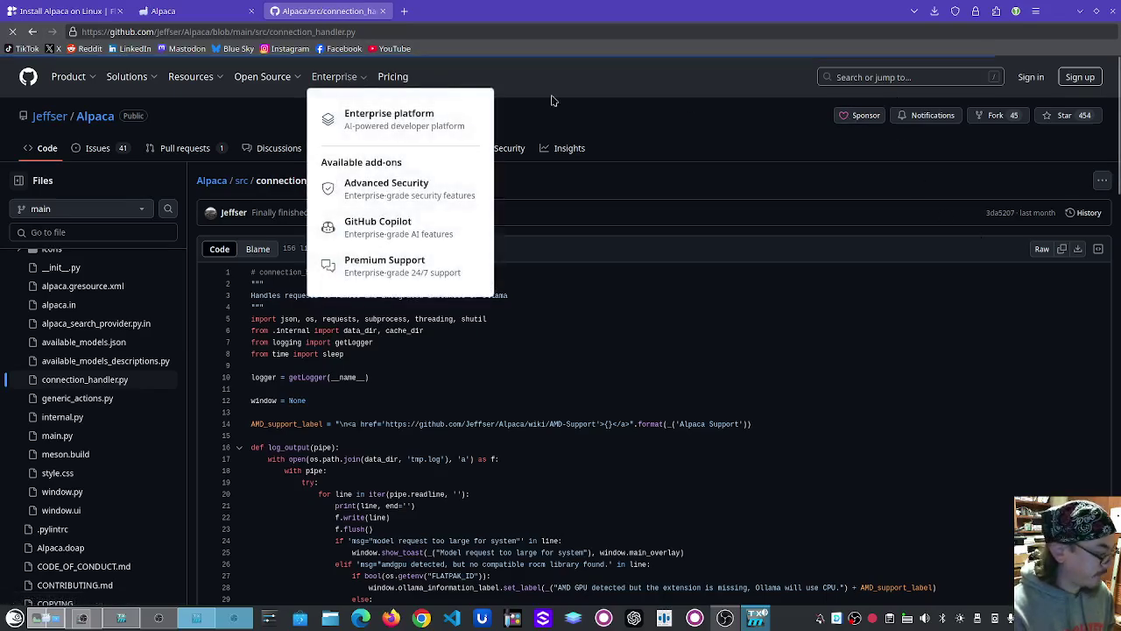